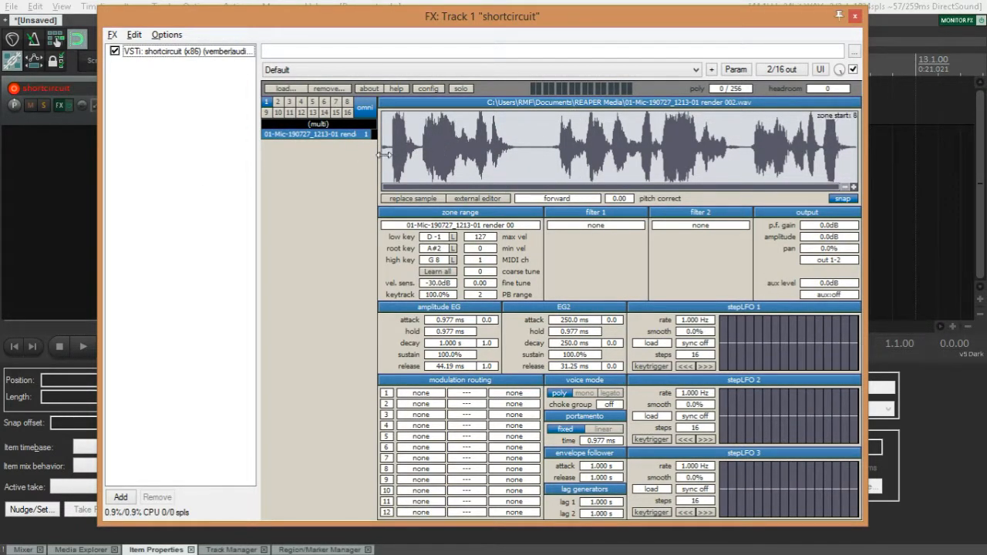
# Try the sample's zone start near the middle of the waveform and return it to the beginning.
pyautogui.moveTo(384, 155)
pyautogui.mouseDown()
pyautogui.moveTo(681, 154)
pyautogui.moveTo(600, 156)
pyautogui.mouseUp()
pyautogui.click(168, 199)
pyautogui.click(154, 150)
pyautogui.click(146, 176)
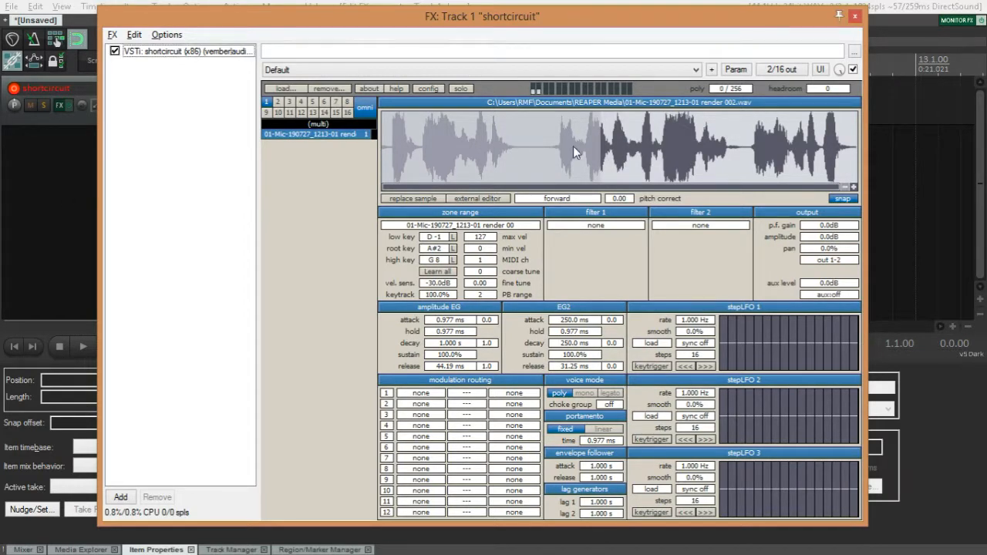
pyautogui.moveTo(600, 154); pyautogui.dragTo(289, 140)
pyautogui.click(132, 169)
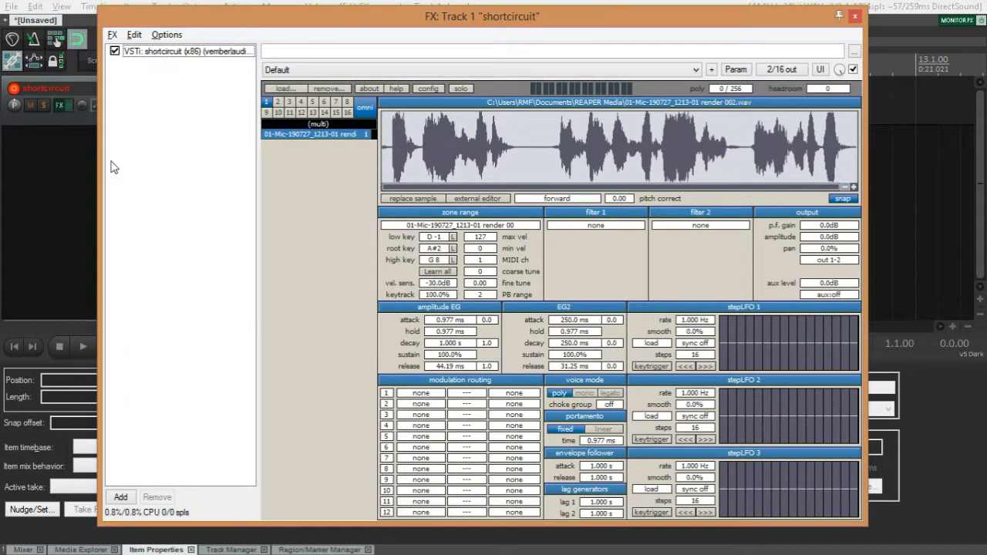
# Set the destination of modulation slot 1 to zone start.
pyautogui.click(516, 397)
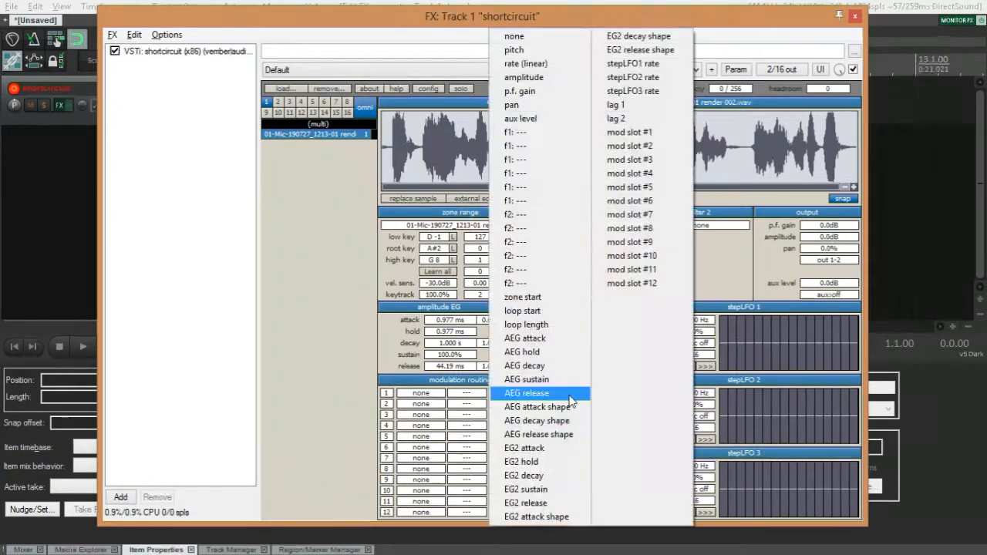
pyautogui.click(550, 298)
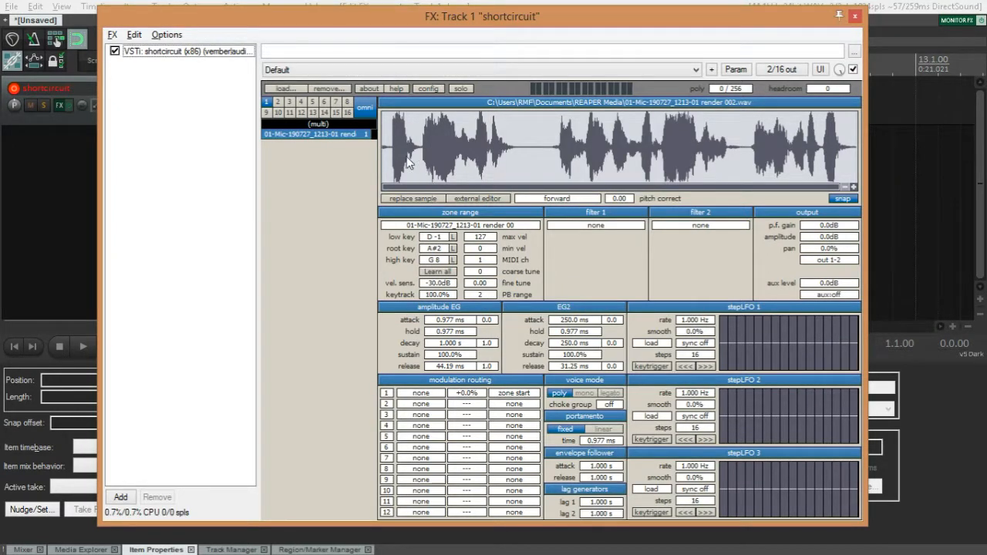
# Move the zone start to the second burst, try a short zone ending just after it, and extend the zone end back to the sample's end.
pyautogui.moveTo(382, 151); pyautogui.dragTo(437, 149)
pyautogui.moveTo(851, 156); pyautogui.dragTo(456, 155)
pyautogui.click(167, 191)
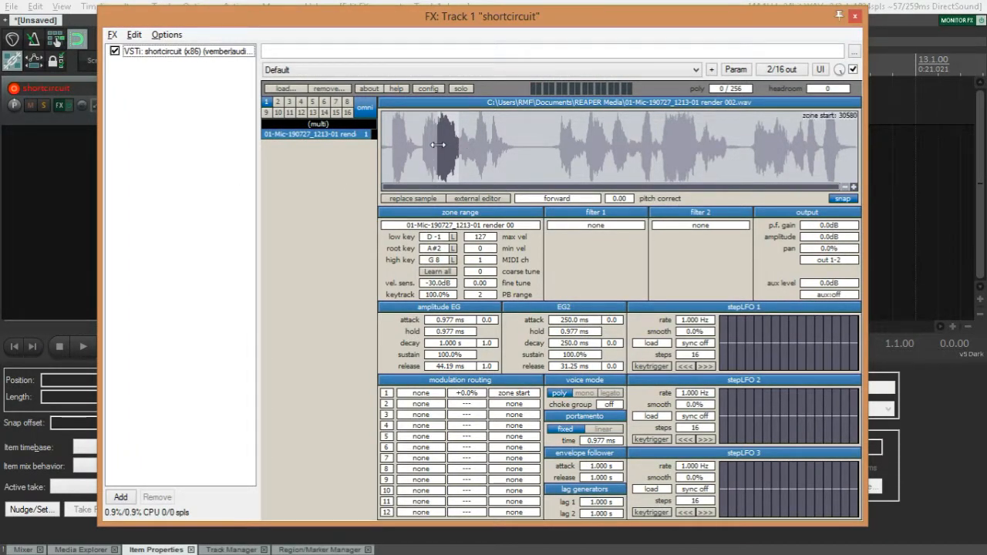
pyautogui.moveTo(459, 148); pyautogui.dragTo(856, 148)
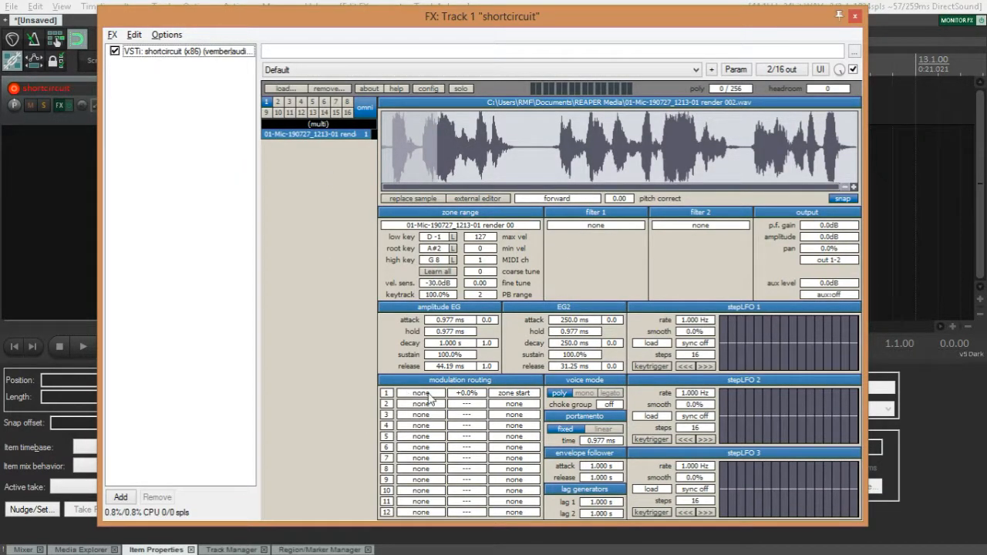
# Set the source of modulation slot 1 to random+ after trying pitchbend.
pyautogui.click(420, 393)
pyautogui.click(572, 254)
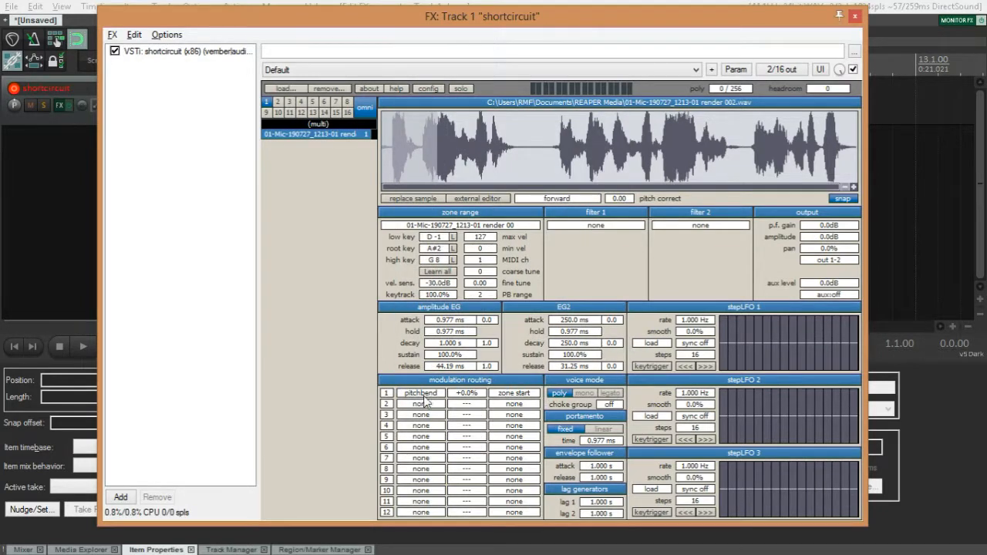
pyautogui.click(415, 395)
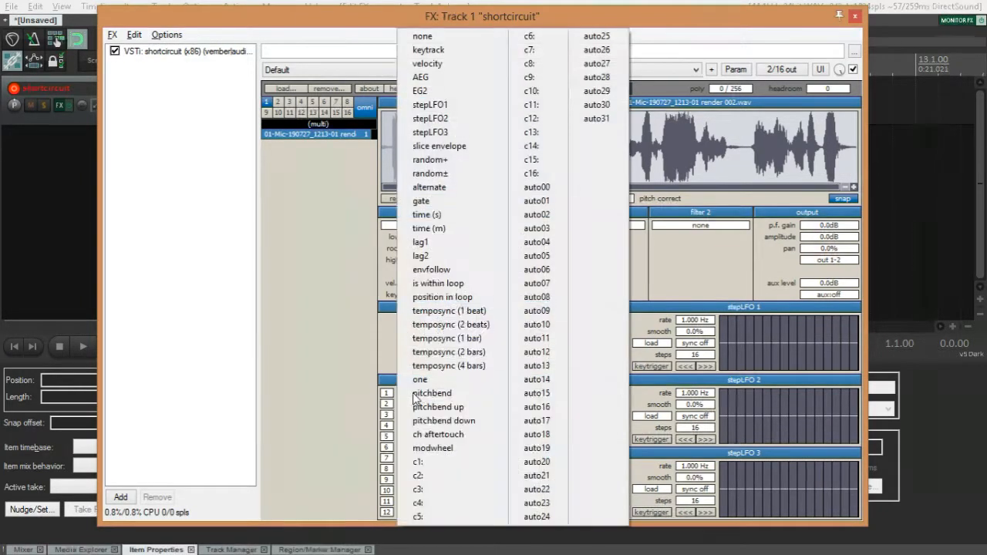
pyautogui.click(429, 160)
# Return the zone start to the beginning of the sample and set the amount of modulation slot 1 to +99.0%.
pyautogui.moveTo(384, 164); pyautogui.dragTo(197, 156)
pyautogui.click(197, 156)
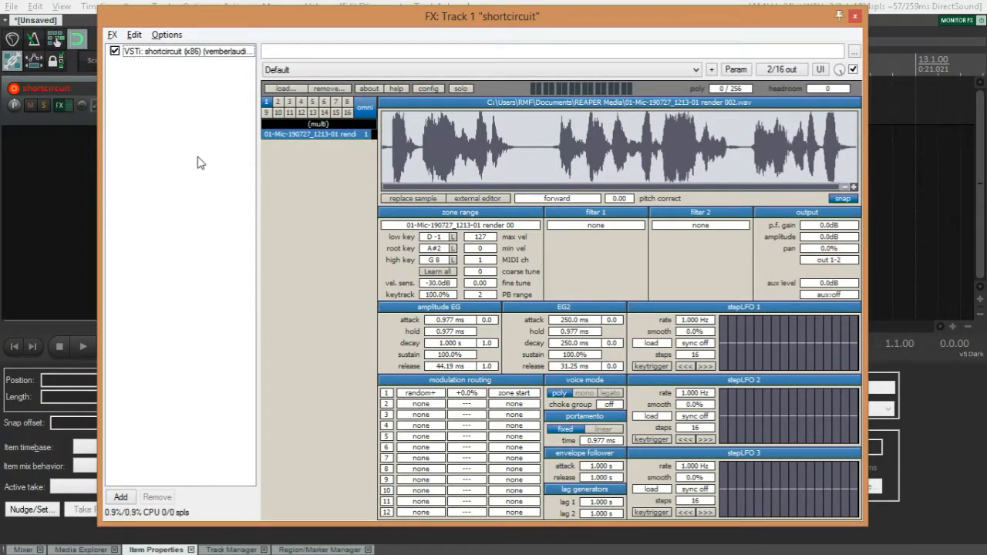
pyautogui.moveTo(461, 392); pyautogui.dragTo(538, 398)
pyautogui.click(151, 317)
# Set the amplitude EG sustain to 0.0% and its release to 125.0 ms.
pyautogui.moveTo(454, 356); pyautogui.dragTo(220, 346)
pyautogui.moveTo(446, 367); pyautogui.dragTo(466, 408)
pyautogui.moveTo(448, 365); pyautogui.dragTo(449, 366)
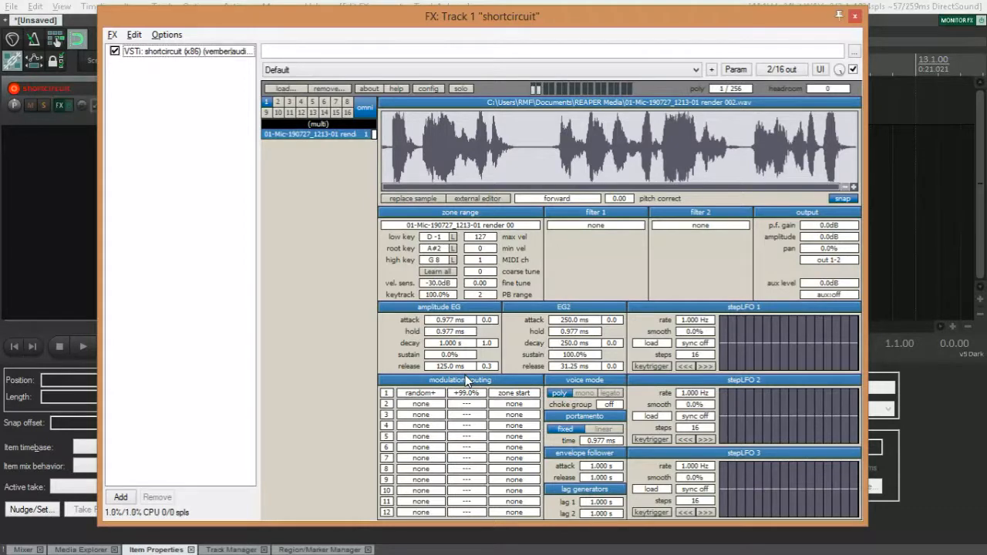
# Set the amplitude EG decay to 134.0 ms, with a decay shape of -1.2 and a release shape of 1.3.
pyautogui.moveTo(485, 367); pyautogui.dragTo(411, 351)
pyautogui.click(185, 283)
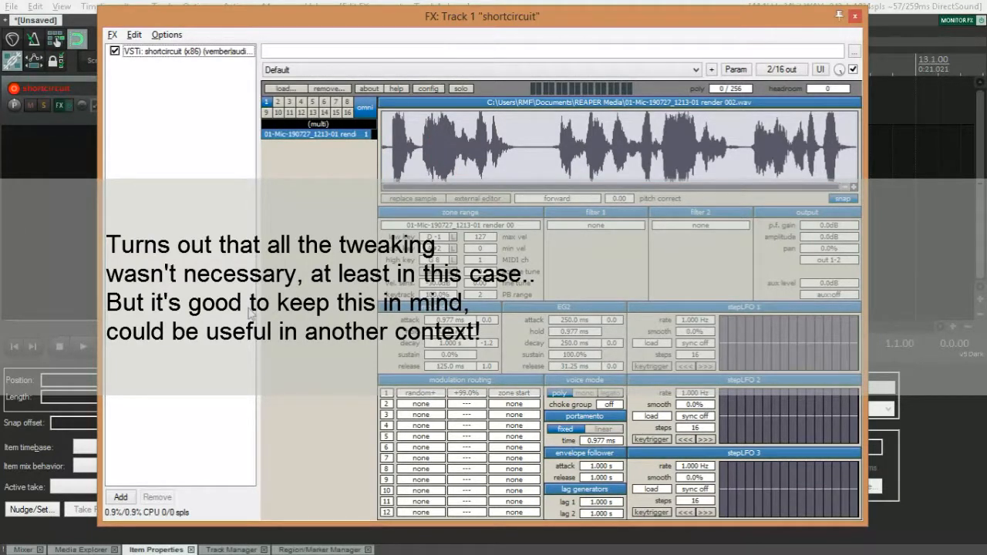
pyautogui.moveTo(482, 367)
pyautogui.mouseDown()
pyautogui.moveTo(519, 369)
pyautogui.moveTo(495, 370)
pyautogui.mouseUp()
pyautogui.click(214, 267)
pyautogui.moveTo(455, 344); pyautogui.dragTo(428, 357)
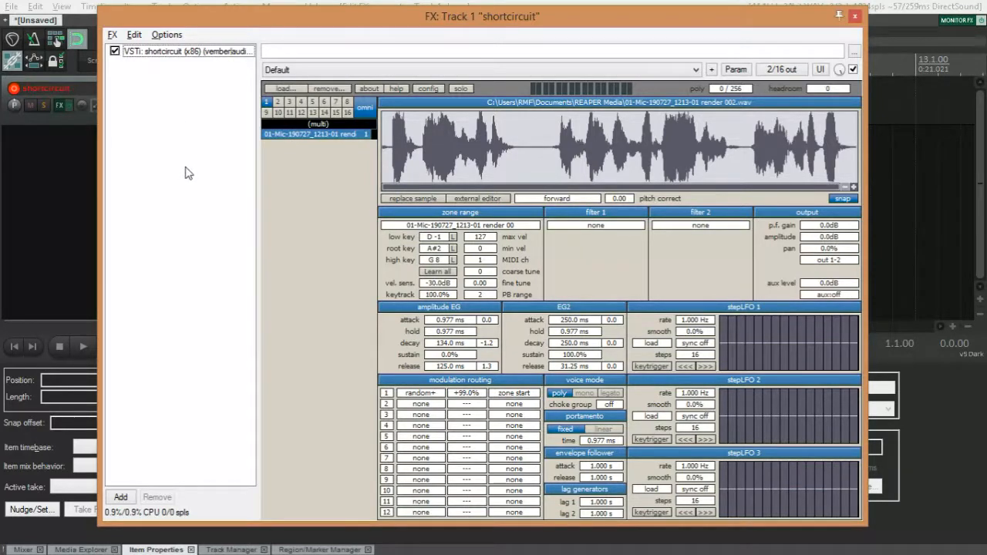
# Add the JS: MIDI Note Repeater effect from the MIDI category to the track's FX chain.
pyautogui.doubleClick(193, 128)
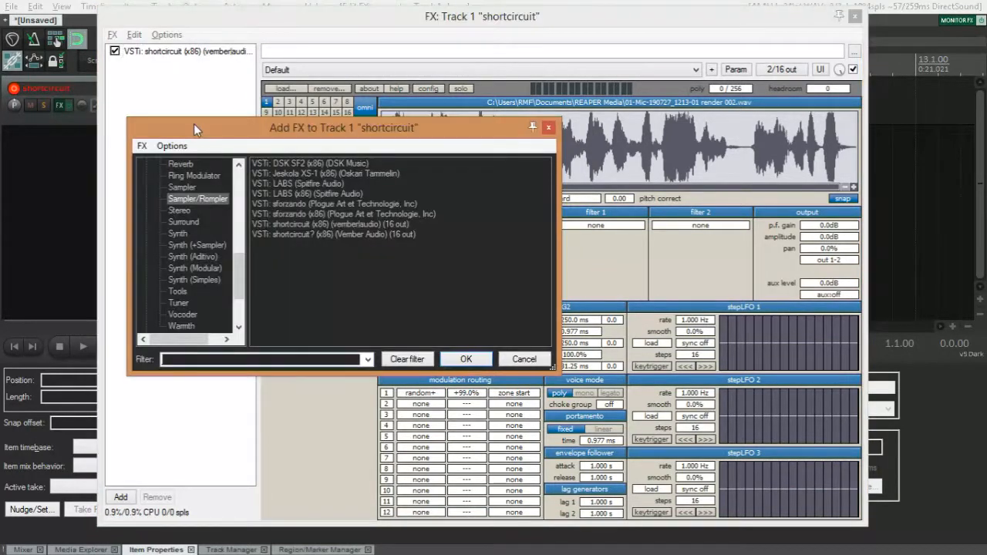
pyautogui.moveTo(238, 285); pyautogui.dragTo(242, 240)
pyautogui.click(179, 268)
pyautogui.moveTo(295, 343); pyautogui.dragTo(318, 347)
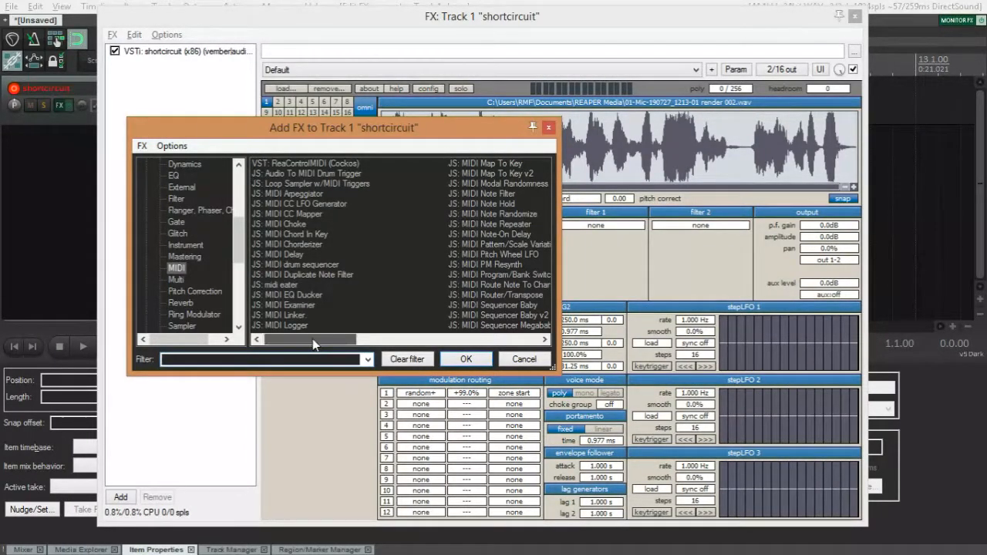
pyautogui.moveTo(314, 345); pyautogui.dragTo(381, 343)
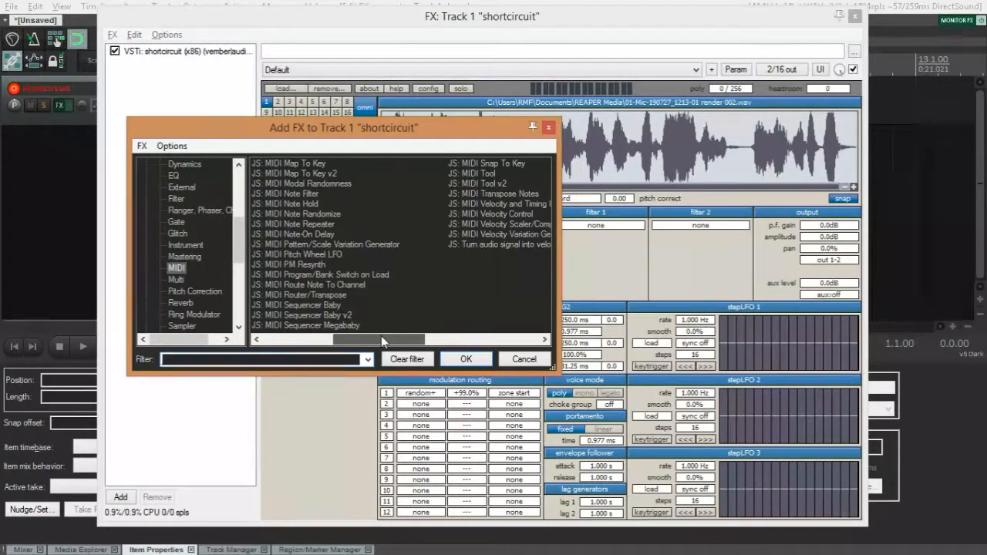
pyautogui.doubleClick(290, 225)
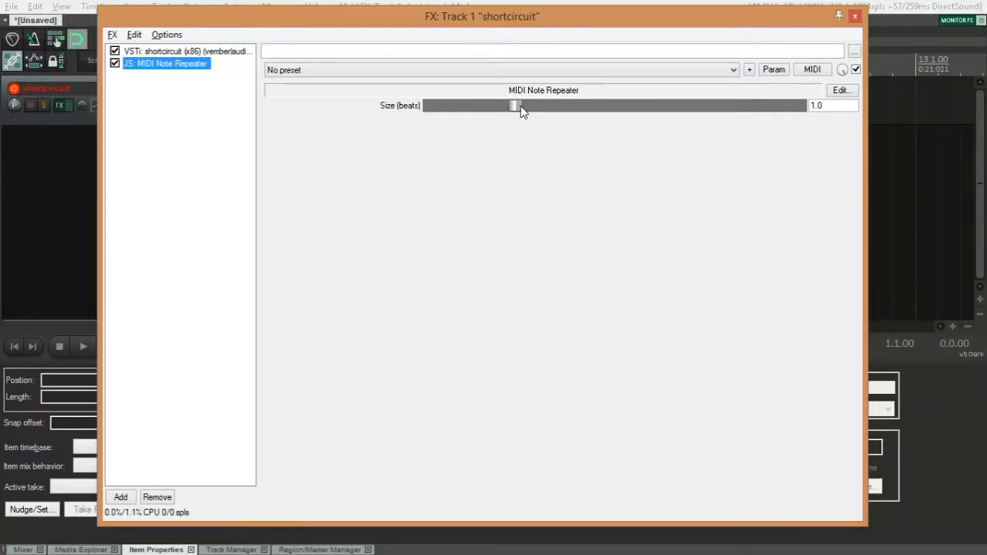
# Set the MIDI Note Repeater size to 0.16 beats and place the effect before shortcircuit in the FX chain.
pyautogui.moveTo(518, 106); pyautogui.dragTo(436, 104)
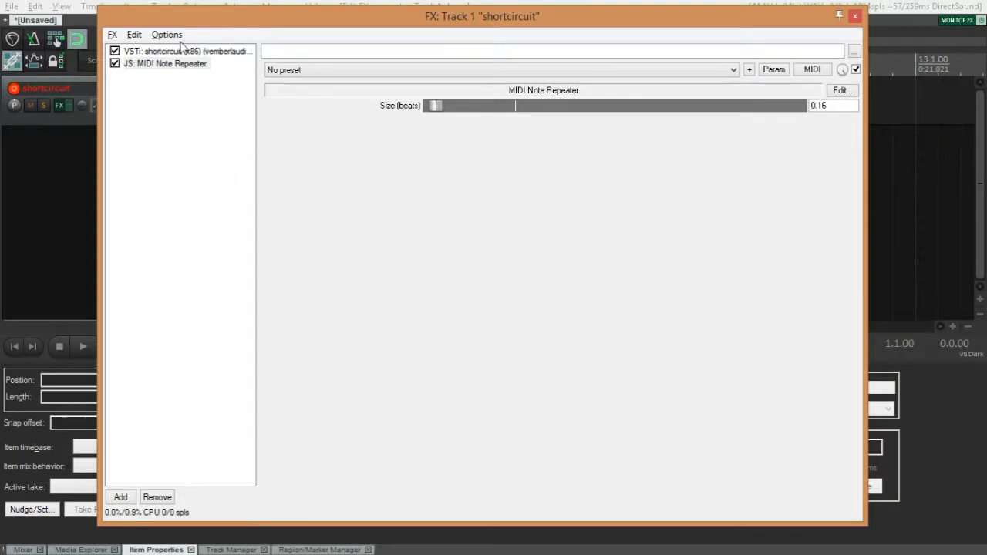
pyautogui.click(174, 64)
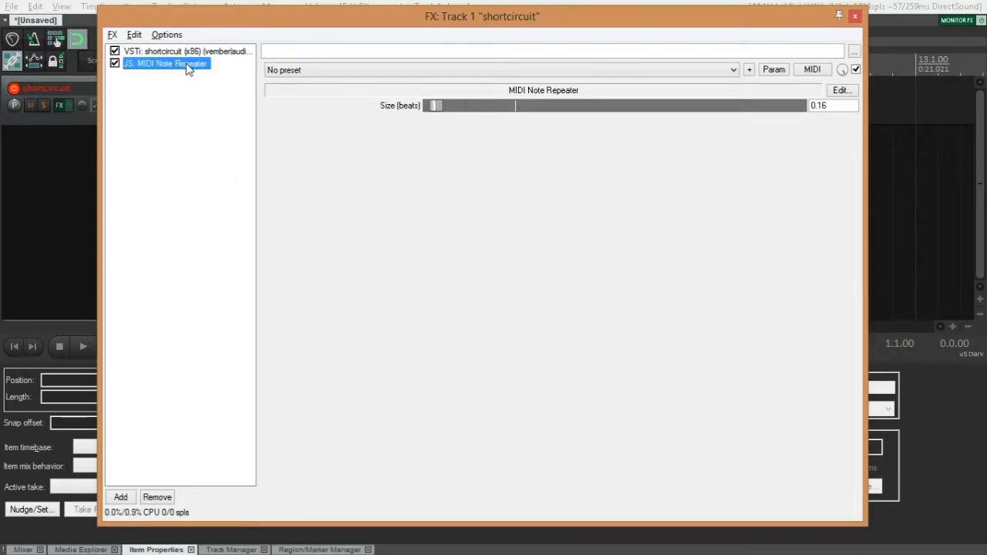
pyautogui.moveTo(187, 68); pyautogui.dragTo(175, 57)
pyautogui.click(202, 158)
pyautogui.click(168, 54)
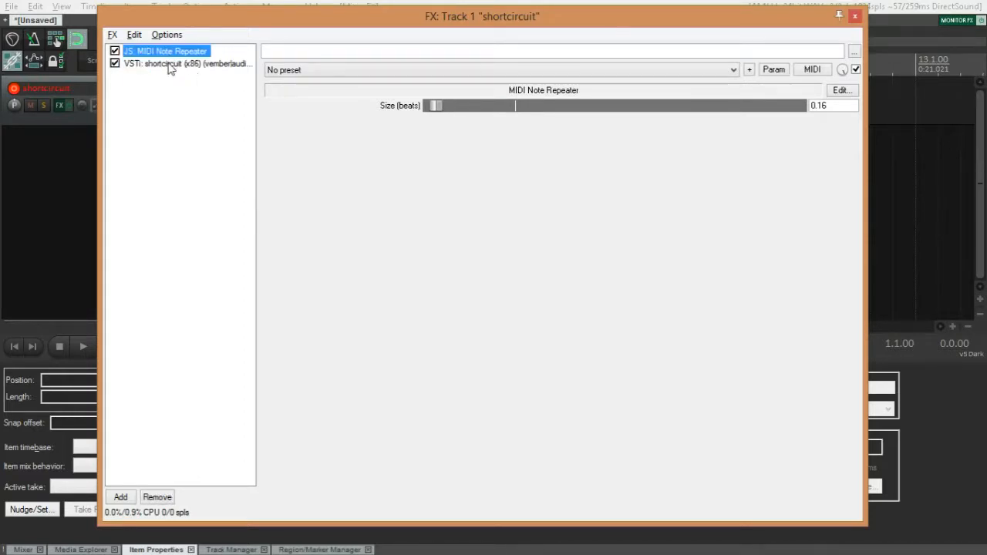
pyautogui.click(171, 66)
pyautogui.click(174, 189)
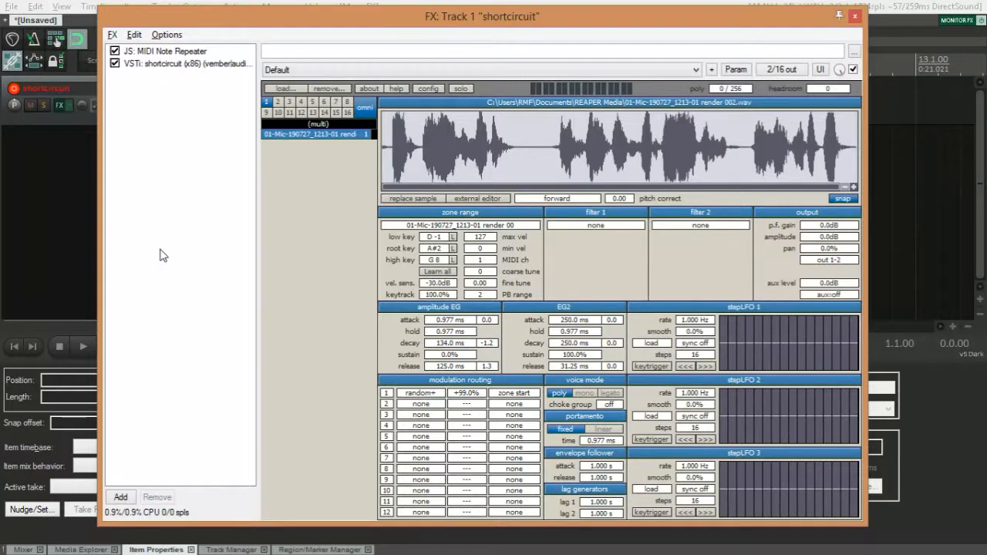
pyautogui.click(522, 395)
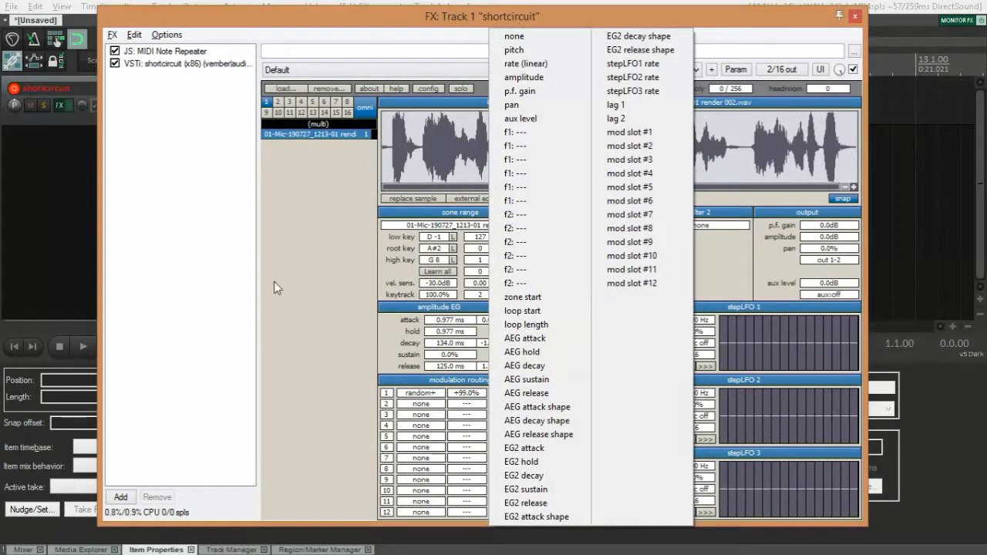
pyautogui.click(214, 275)
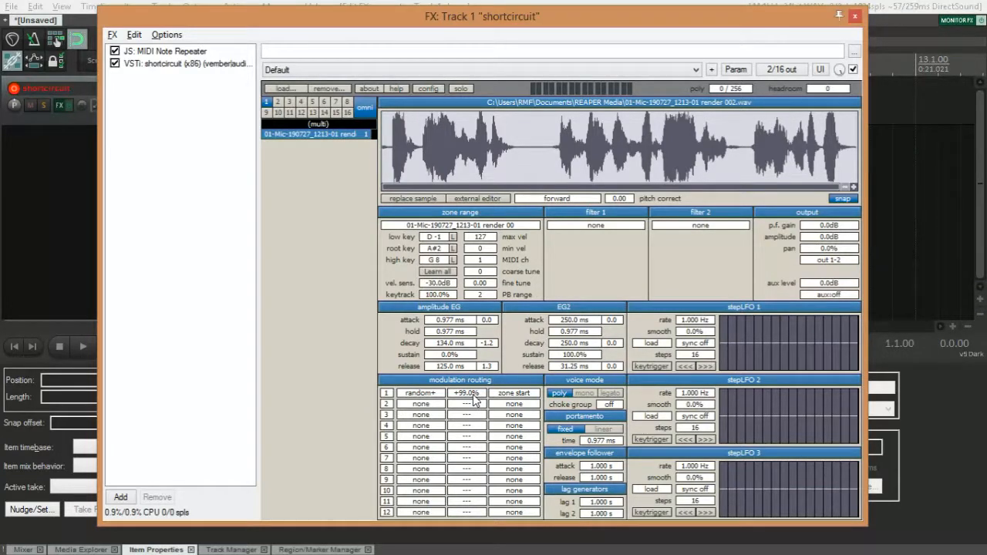
# Change the source of modulation slot 1 to modwheel.
pyautogui.click(420, 394)
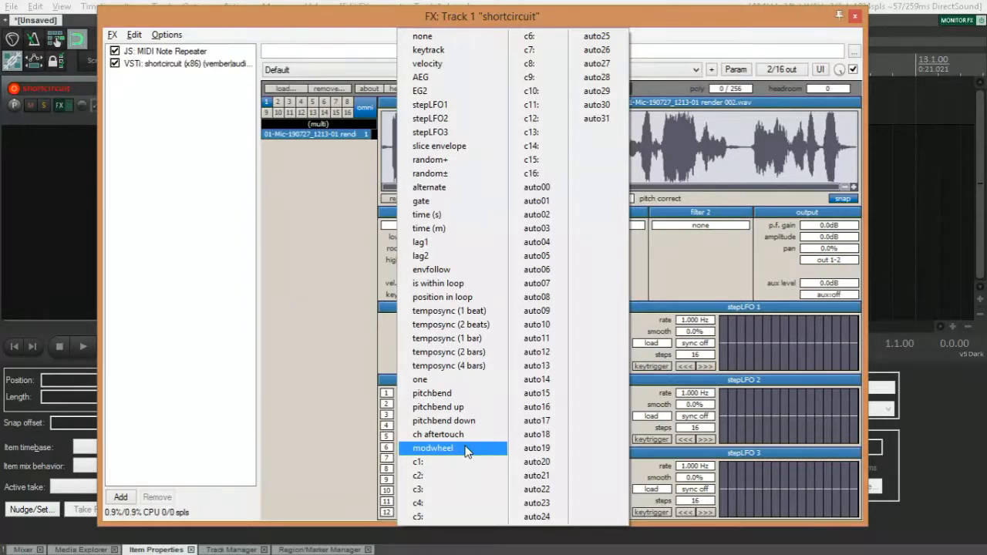
pyautogui.click(433, 447)
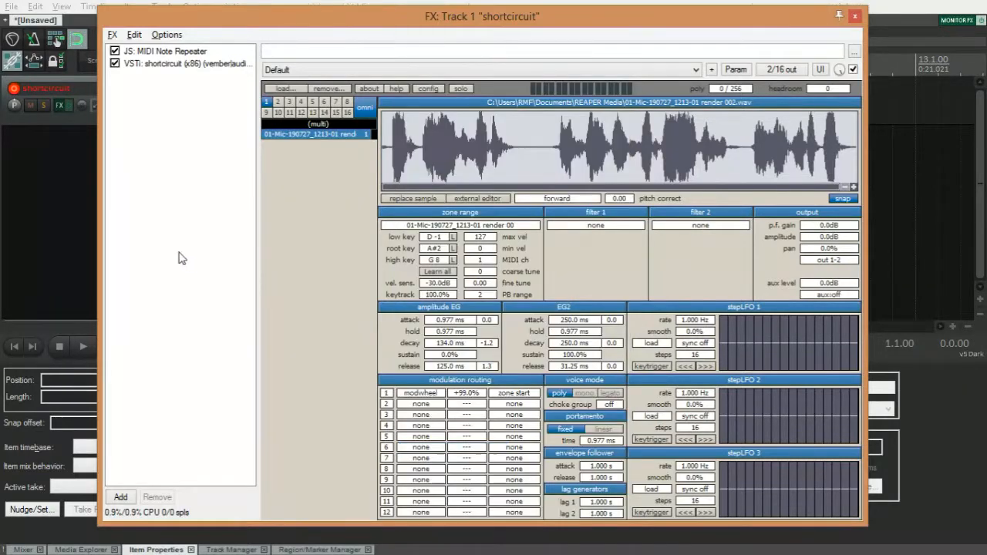
# Add ReaControlMIDI to the track and place it between MIDI Note Repeater and shortcircuit.
pyautogui.doubleClick(191, 188)
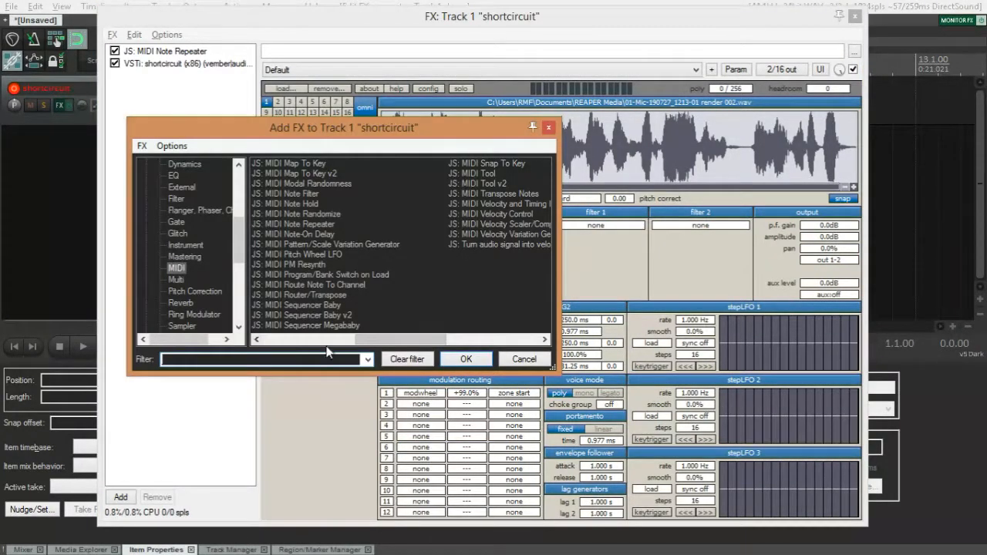
pyautogui.doubleClick(301, 164)
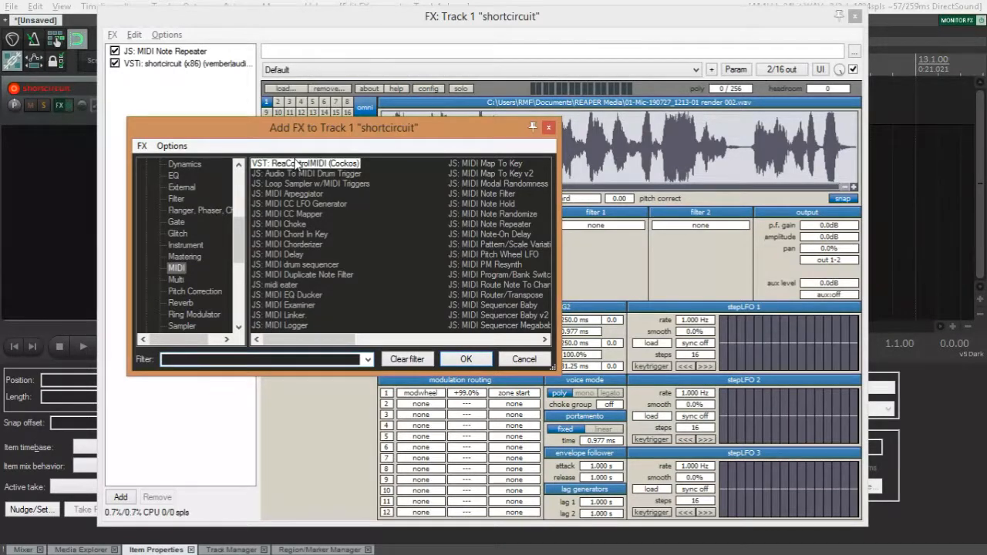
pyautogui.moveTo(158, 77); pyautogui.dragTo(155, 63)
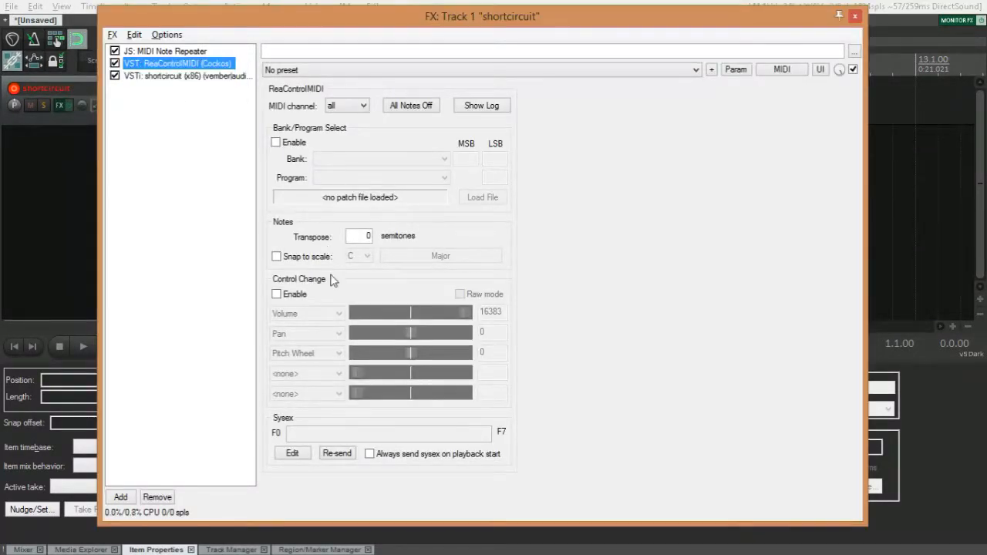
# Enable control change in ReaControlMIDI and assign its first controller to Mod Wheel.
pyautogui.click(287, 294)
pyautogui.click(313, 314)
pyautogui.scroll(4, 305, 98)
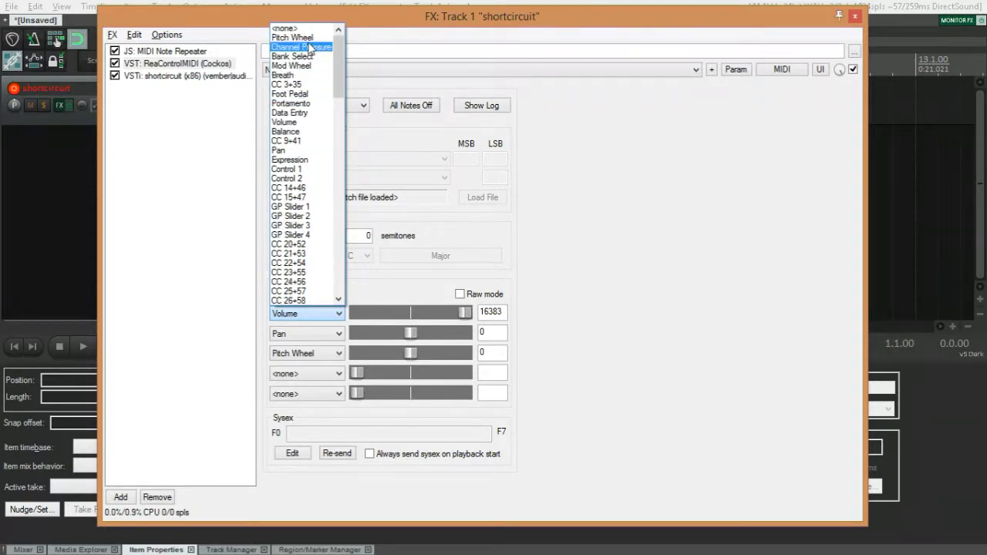
pyautogui.click(305, 66)
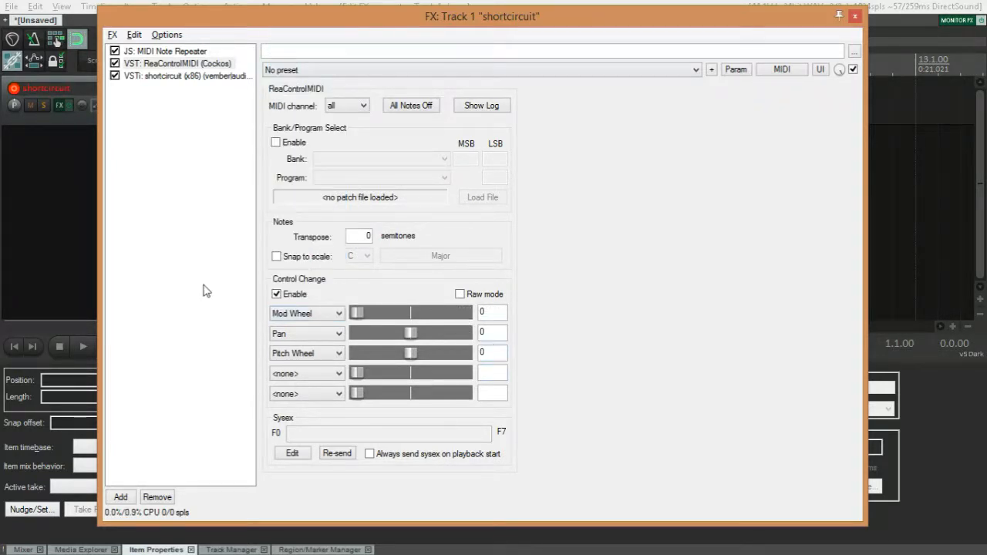
# Test the Mod Wheel controller in ReaControlMIDI as the zone start control, checking it against shortcircuit's modulation routing.
pyautogui.click(174, 75)
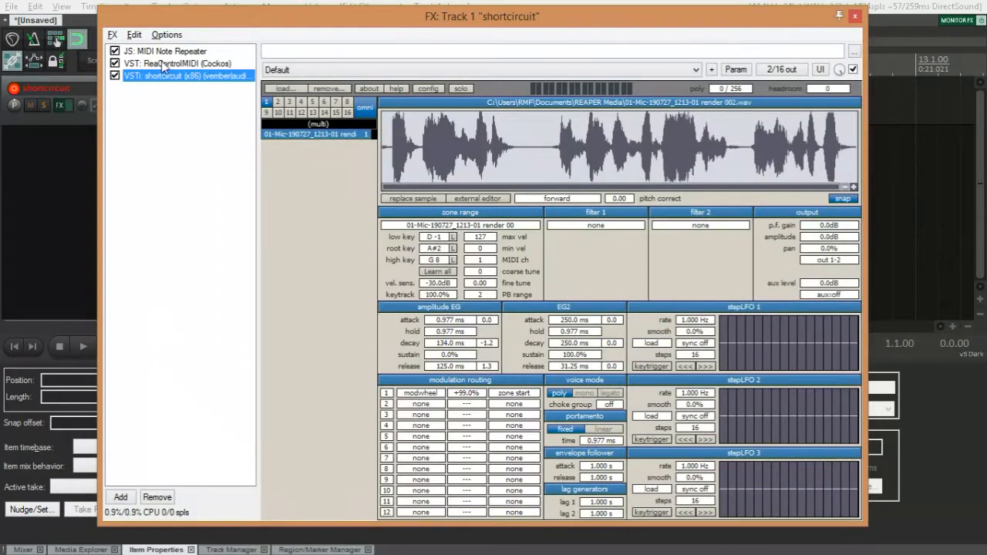
pyautogui.click(161, 63)
pyautogui.click(212, 263)
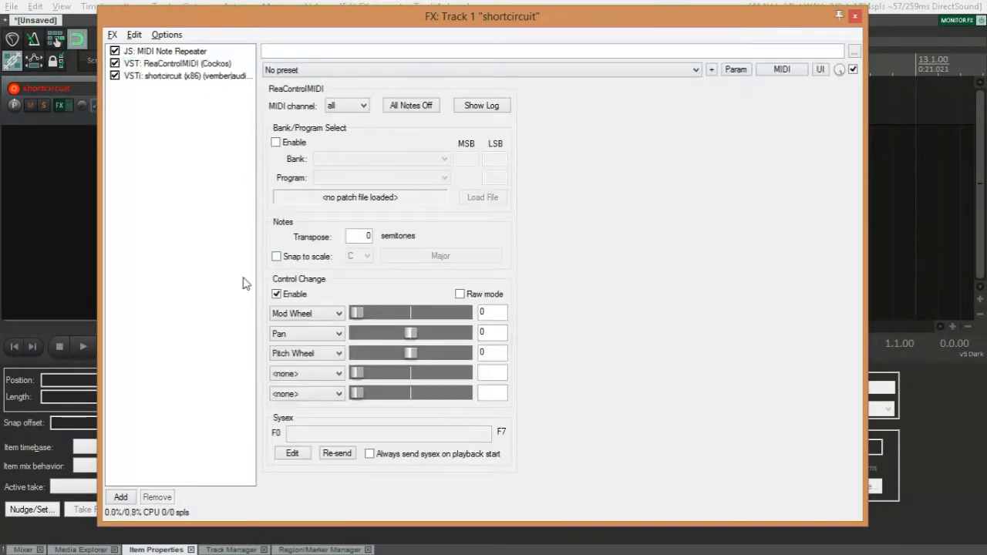
pyautogui.moveTo(358, 313)
pyautogui.mouseDown()
pyautogui.moveTo(469, 313)
pyautogui.moveTo(356, 312)
pyautogui.mouseUp()
pyautogui.click(148, 77)
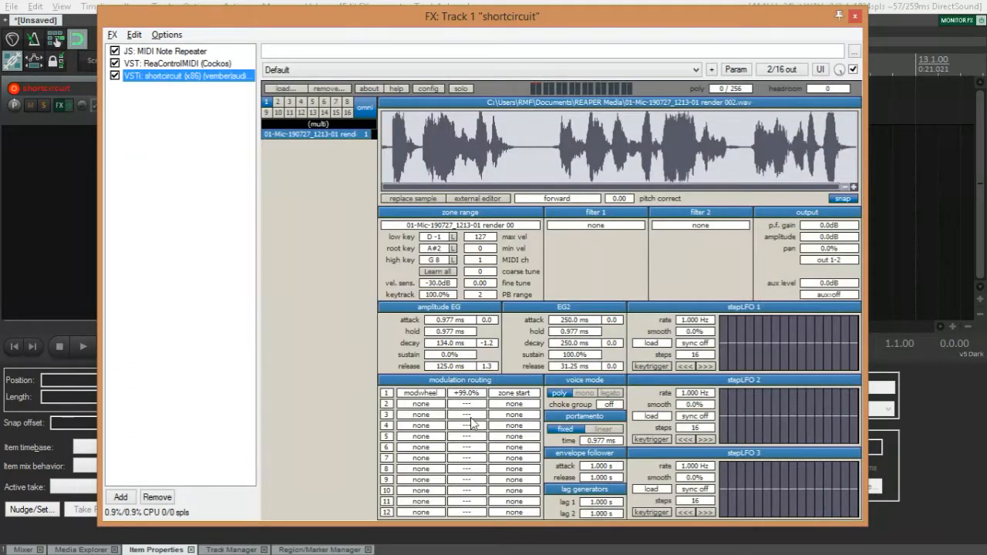
pyautogui.click(162, 63)
# Set the source of shortcircuit's modulation slot 1 back to random+ and remove ReaControlMIDI from the FX chain.
pyautogui.click(165, 76)
pyautogui.click(422, 394)
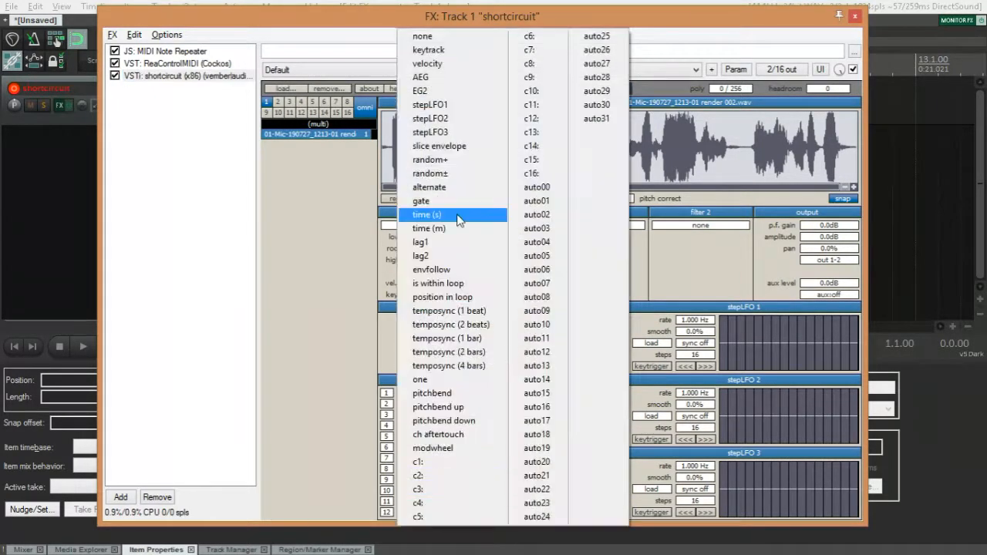
pyautogui.click(430, 159)
pyautogui.click(163, 65)
pyautogui.press('Delete')
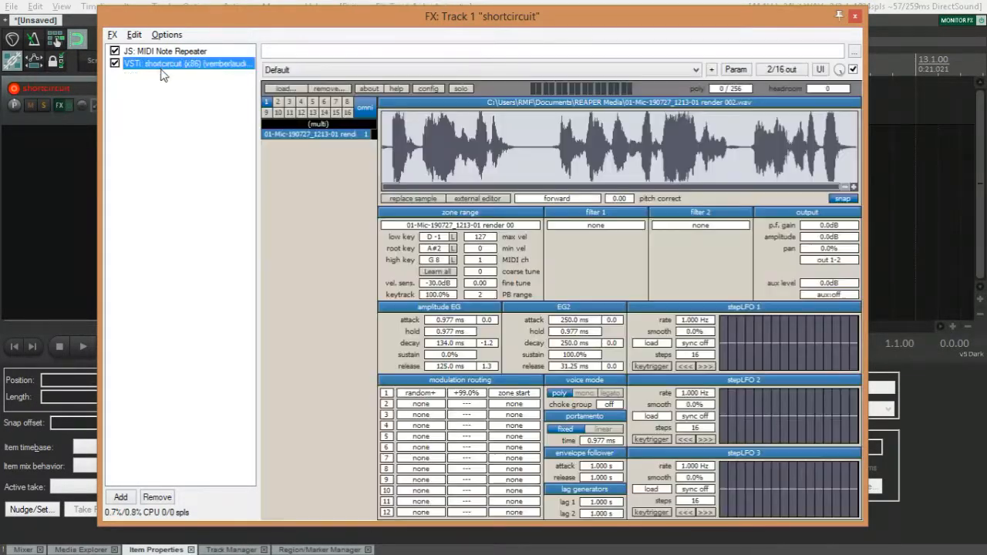
pyautogui.click(168, 207)
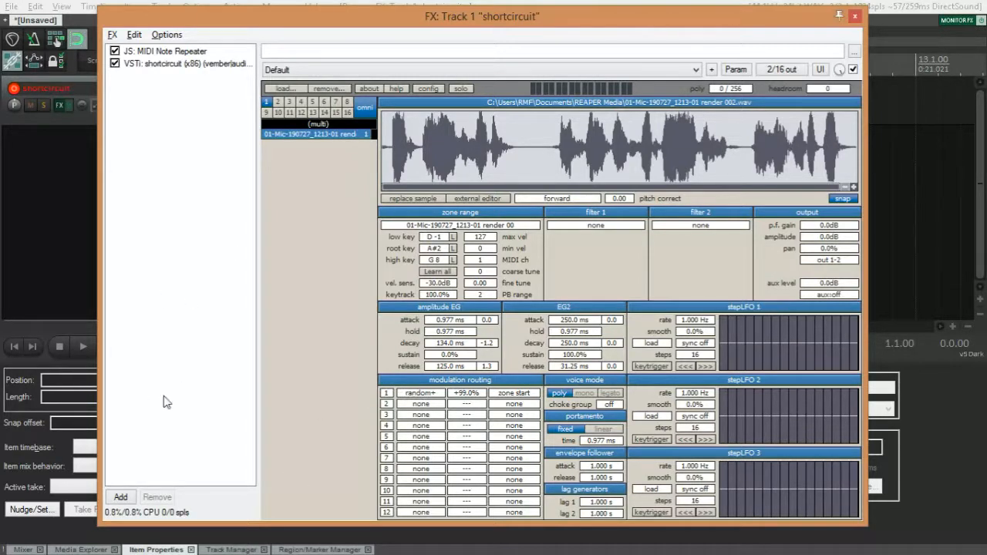
pyautogui.click(424, 402)
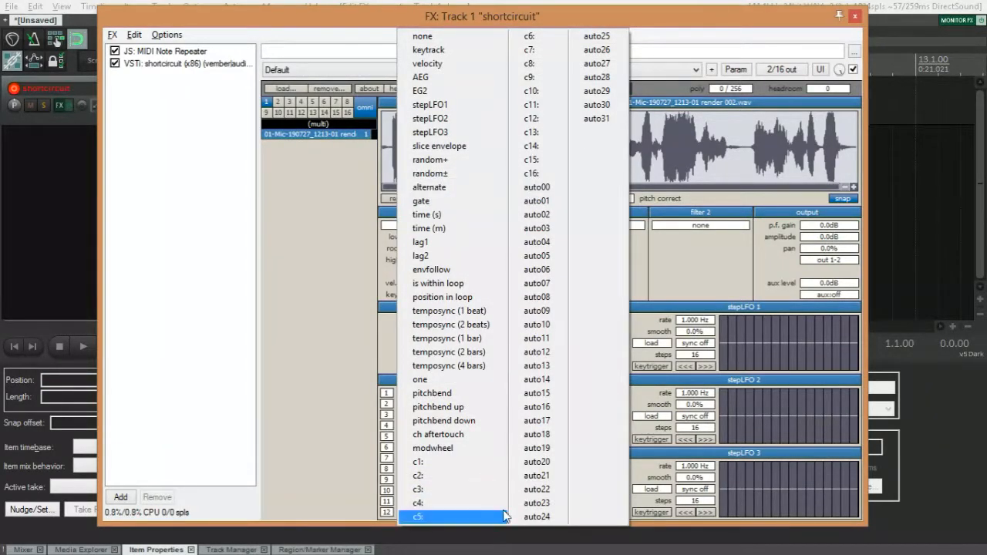
pyautogui.click(135, 202)
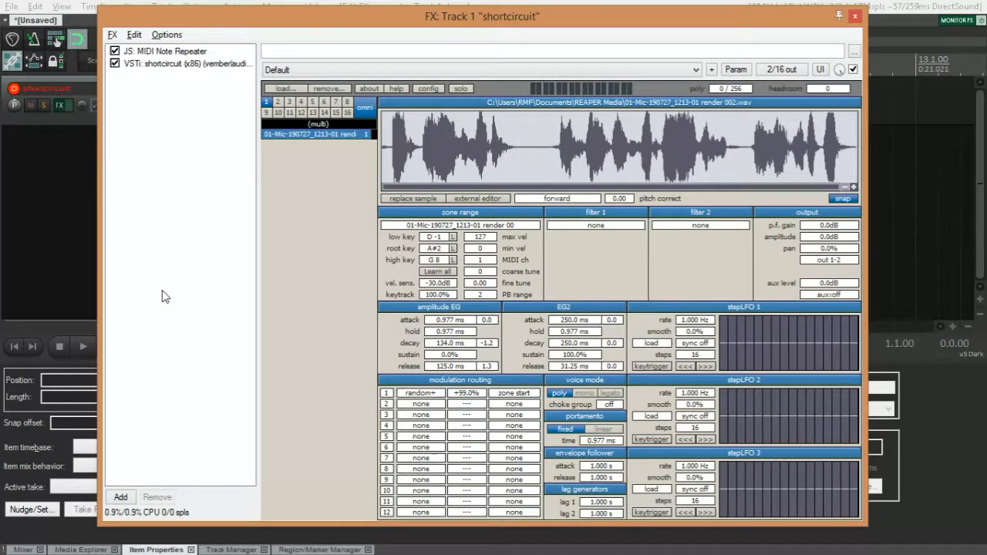